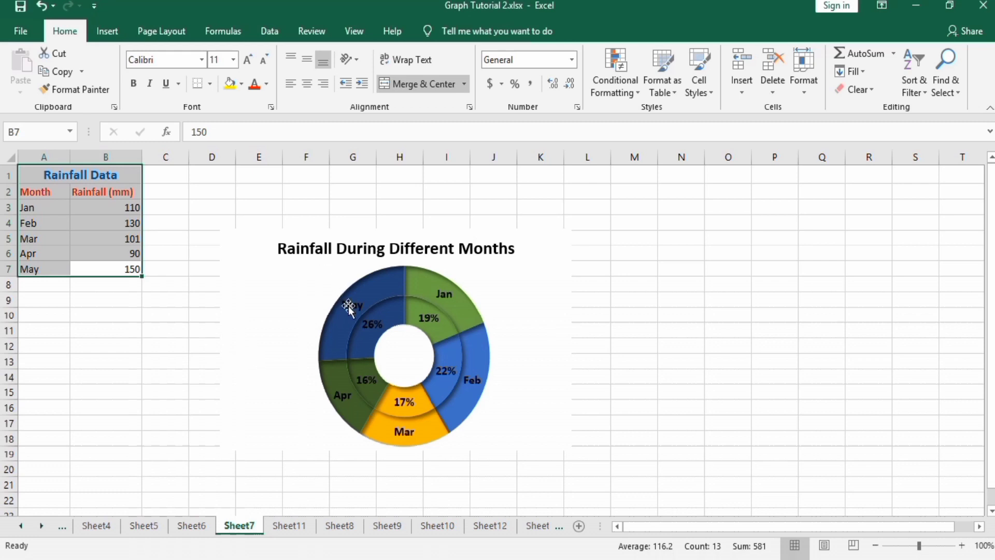
Switch to Sheet11, which holds the Jan–May Rainfall Data table.
{"action": "left_click", "coordinate": [291, 526]}
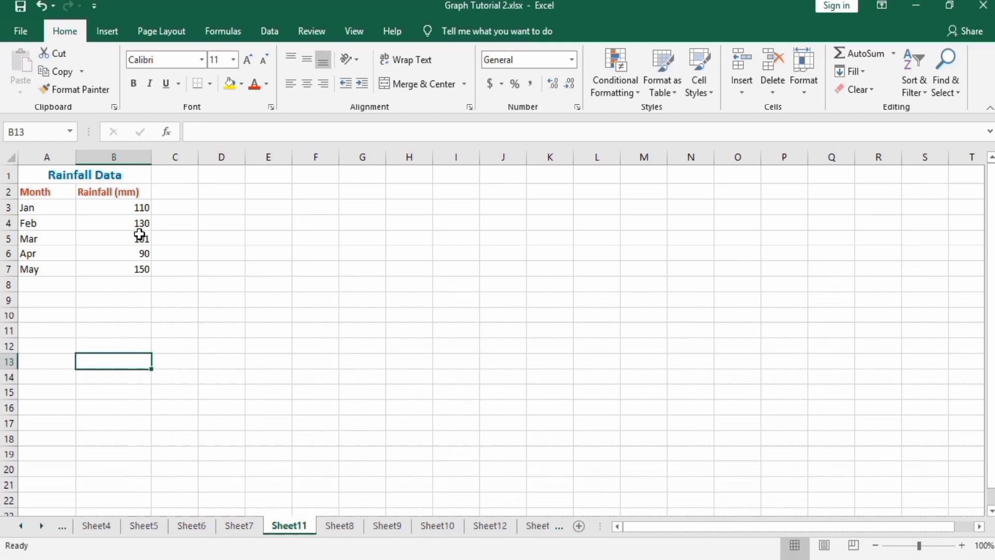
Select the month names and rainfall values in A3:B7 and bring up the Pie/Doughnut chart list.
{"action": "left_click", "coordinate": [138, 270]}
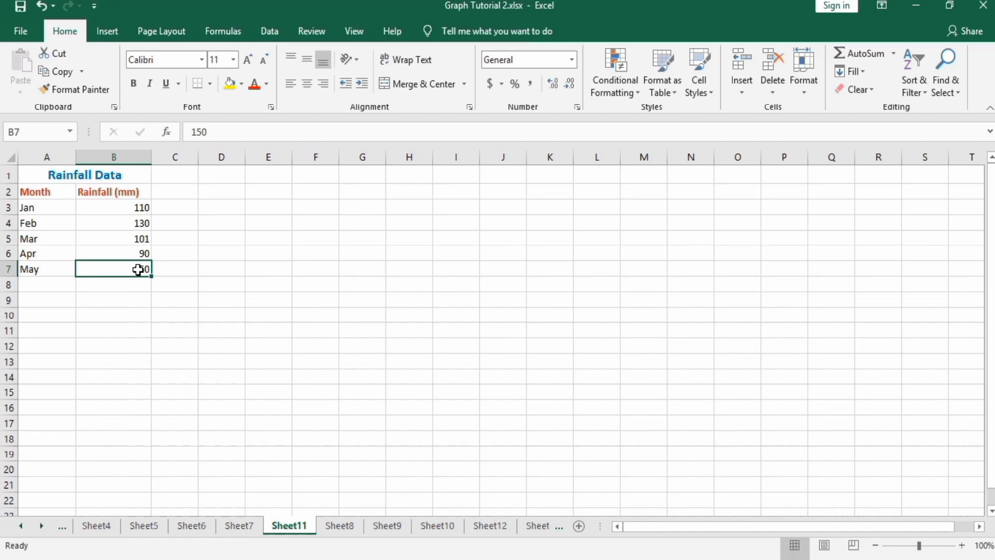
{"action": "left_click_drag", "start_coordinate": [137, 270], "coordinate": [51, 209]}
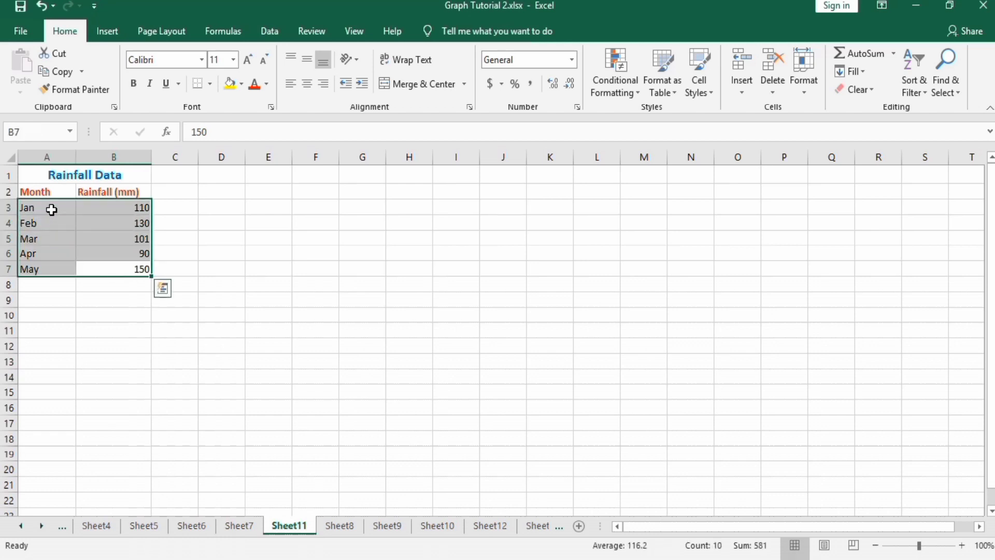
{"action": "left_click", "coordinate": [105, 34]}
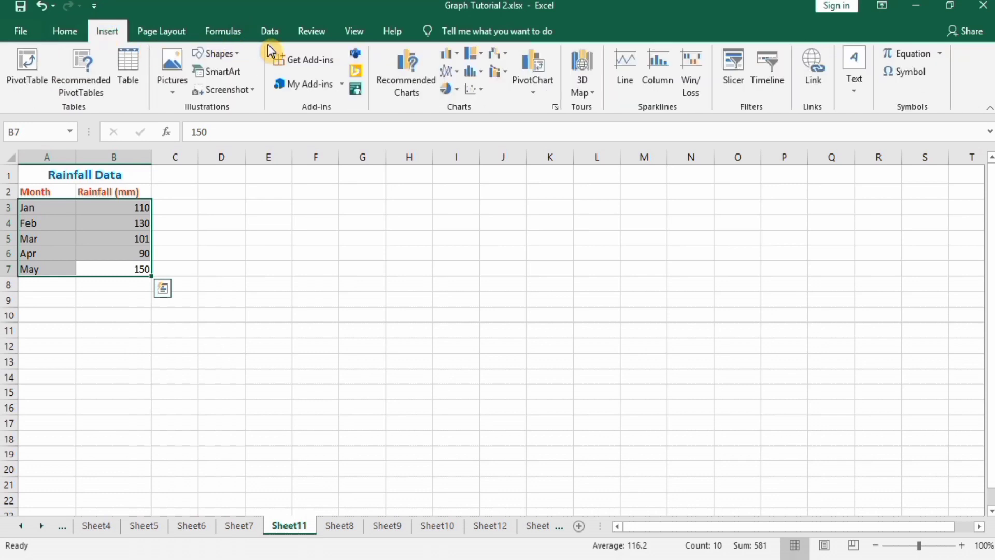
{"action": "left_click", "coordinate": [455, 91]}
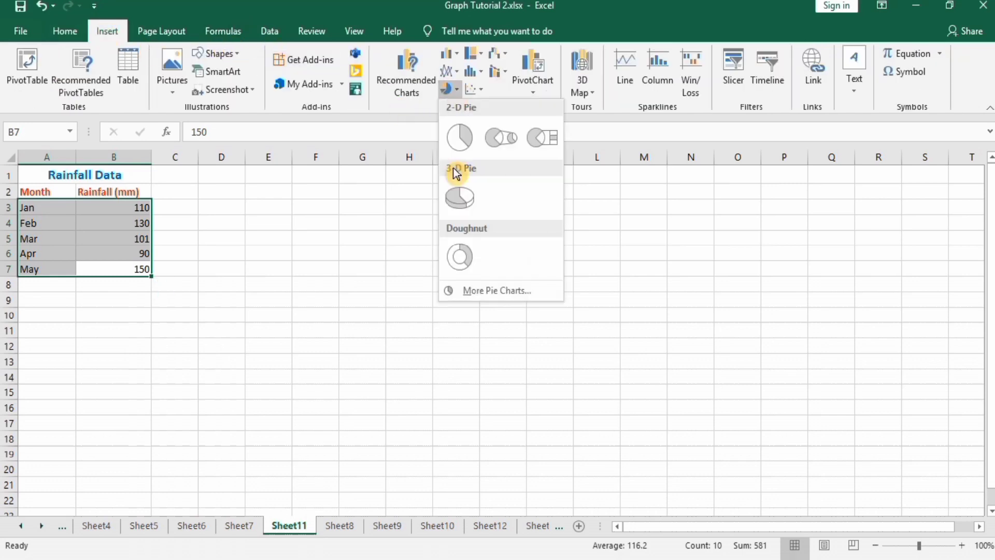
Insert a doughnut chart of the rainfall data and remove its legend.
{"action": "left_click", "coordinate": [461, 259]}
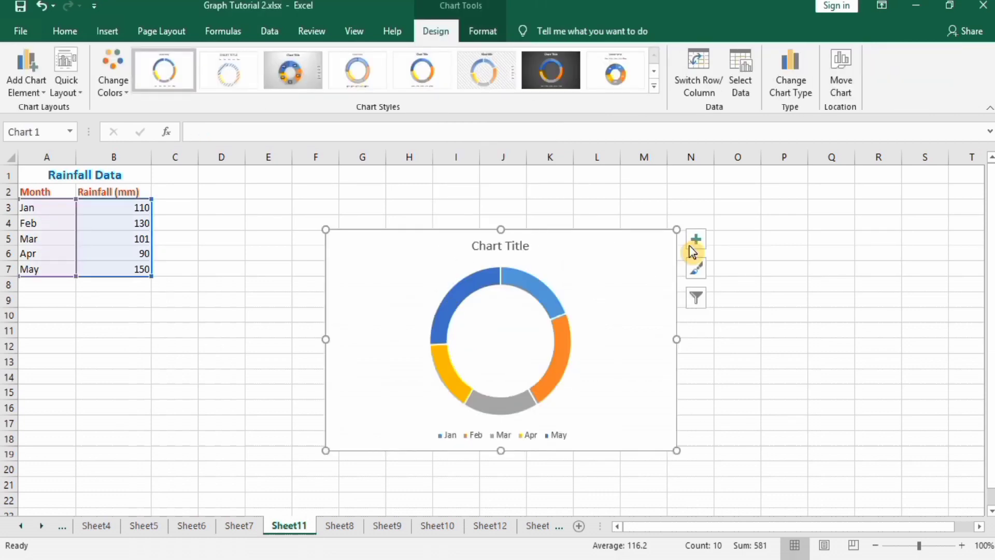
{"action": "left_click", "coordinate": [692, 243]}
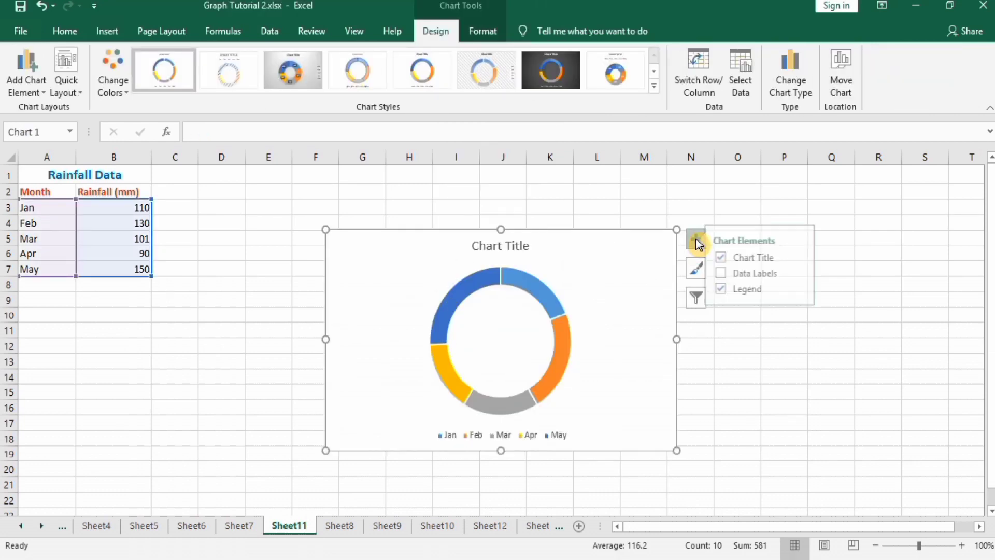
{"action": "left_click", "coordinate": [732, 288]}
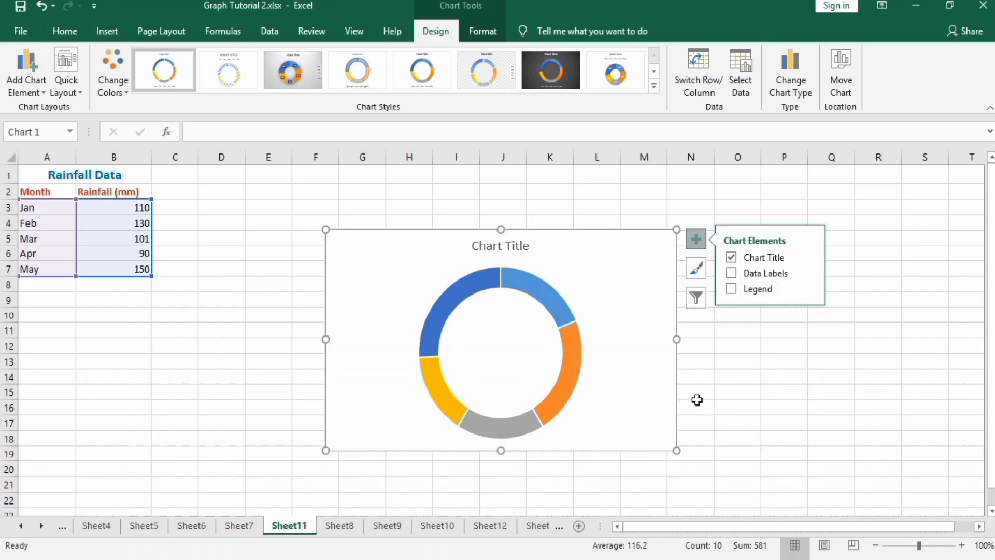
Recolour the doughnut series with the green, blue, yellow and dark palette.
{"action": "left_click", "coordinate": [555, 302]}
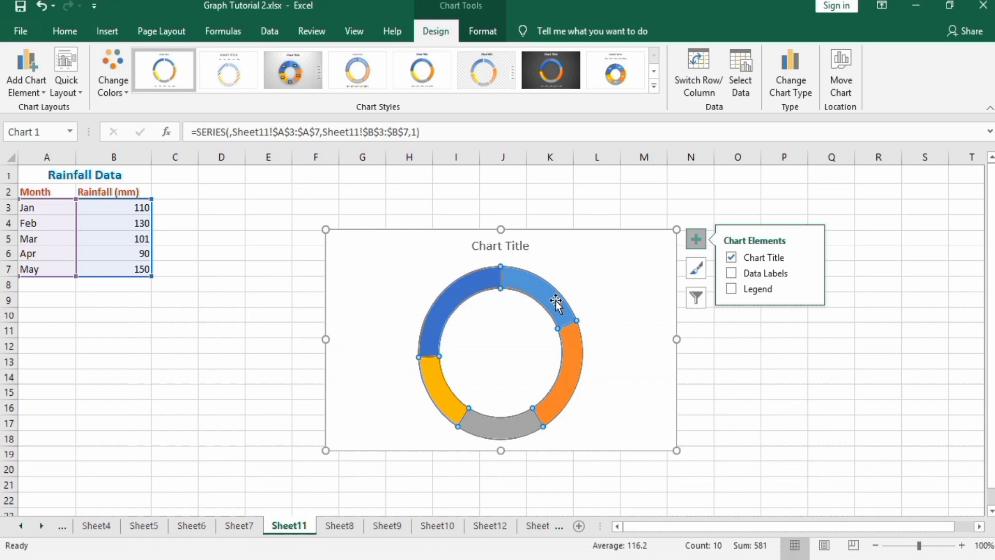
{"action": "left_click", "coordinate": [127, 97]}
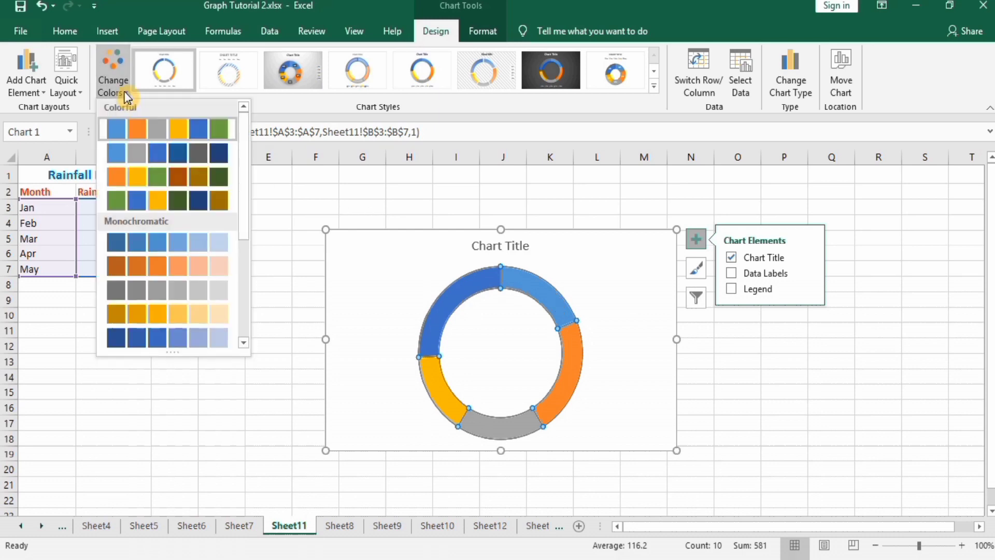
{"action": "left_click", "coordinate": [145, 197]}
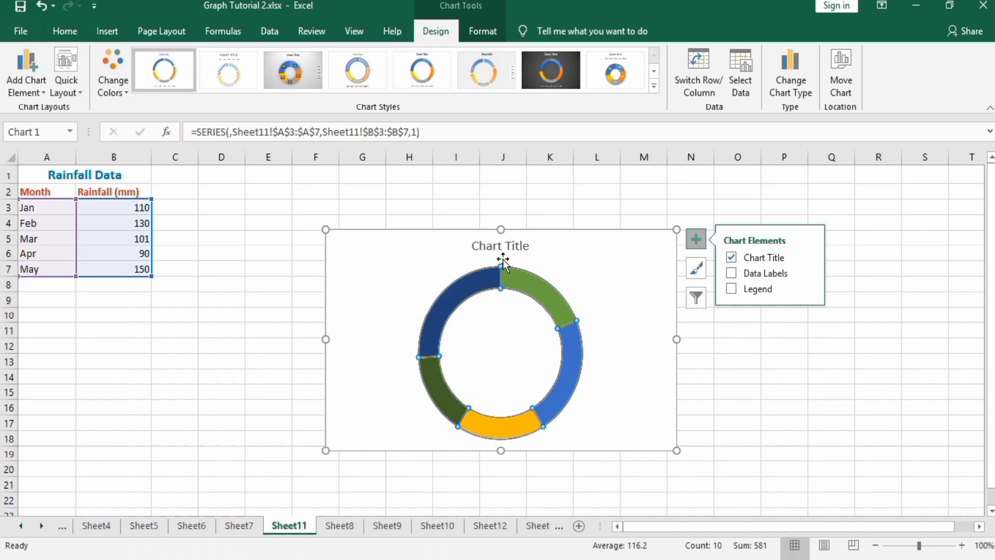
{"action": "mouse_move", "coordinate": [529, 284]}
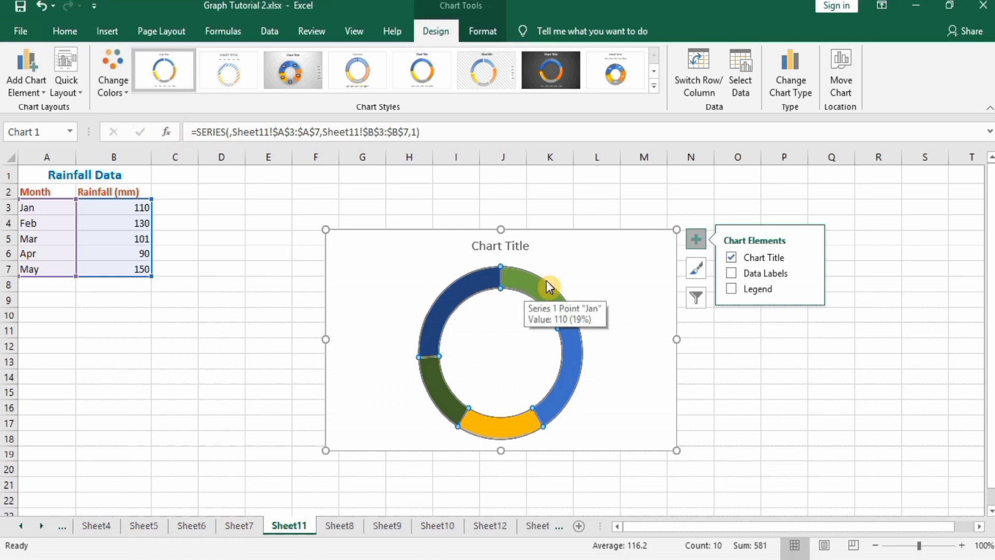
{"action": "left_click", "coordinate": [525, 285]}
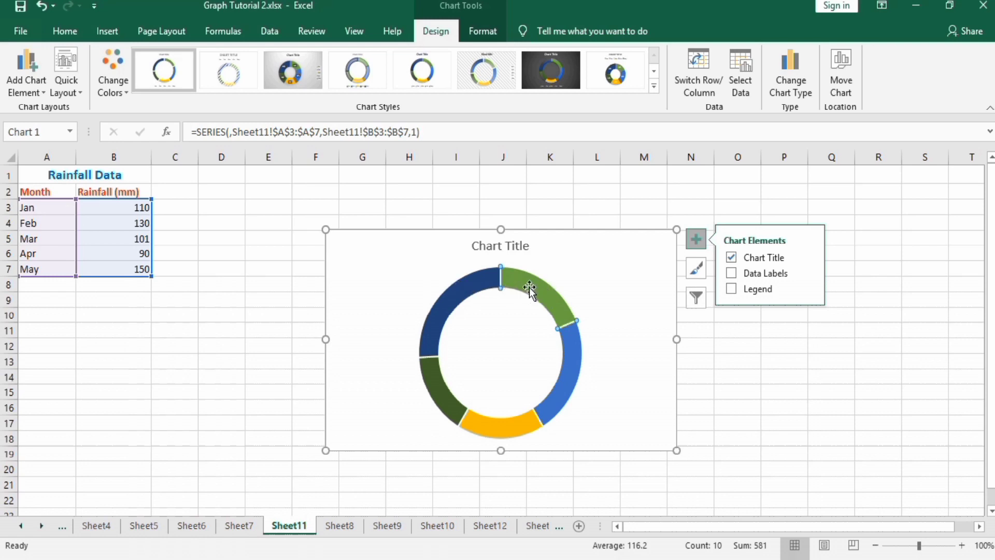
{"action": "mouse_move", "coordinate": [542, 292]}
{"action": "left_click", "coordinate": [735, 338]}
{"action": "left_click", "coordinate": [543, 295]}
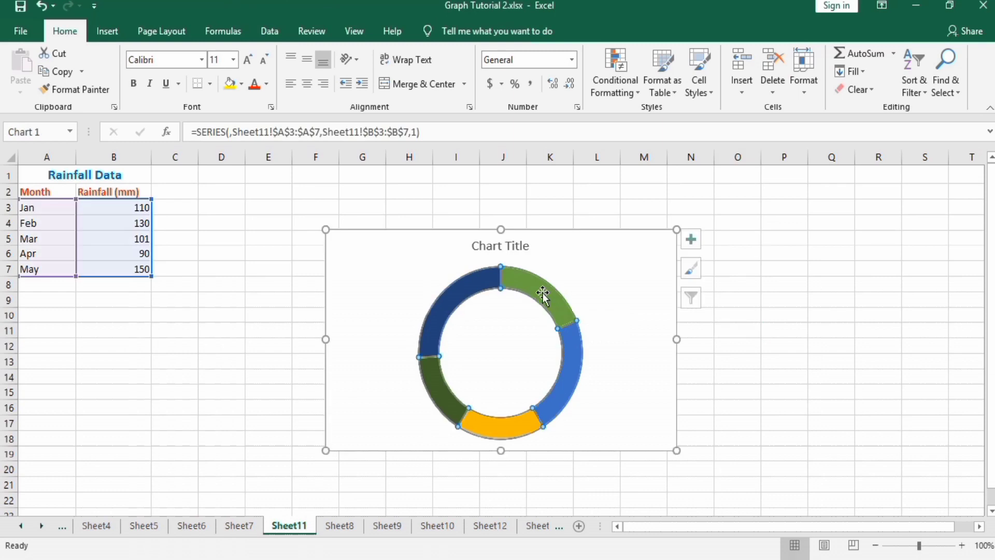
Set the doughnut series' hole size to 35% in Format Data Series.
{"action": "right_click", "coordinate": [544, 297]}
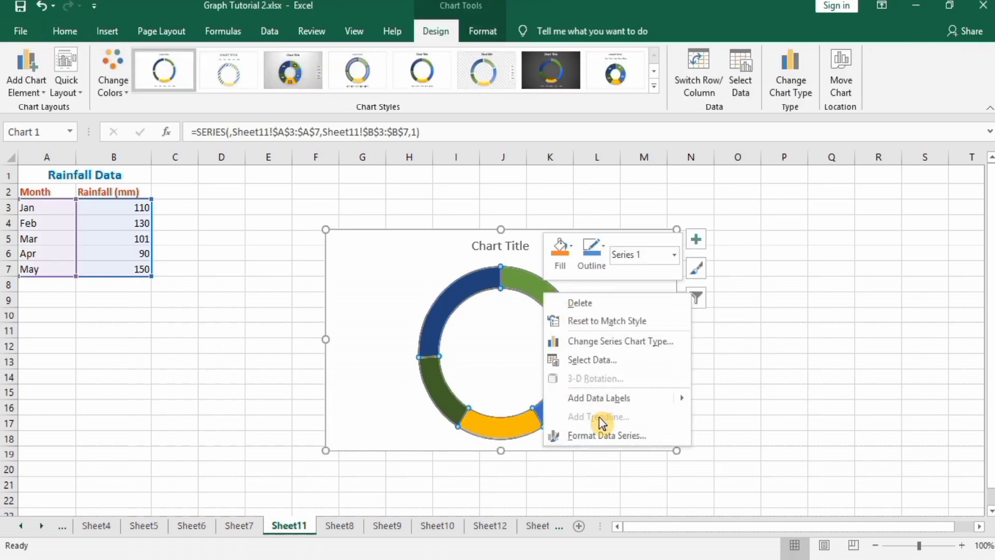
{"action": "left_click", "coordinate": [601, 436]}
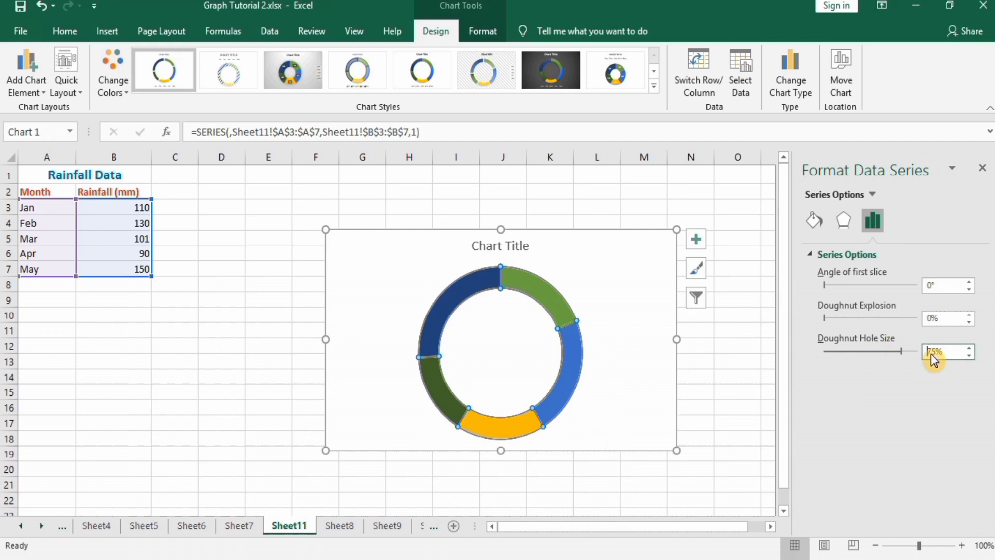
{"action": "left_click_drag", "start_coordinate": [931, 354], "coordinate": [927, 352]}
{"action": "type", "text": "3"}
{"action": "left_click", "coordinate": [736, 359]}
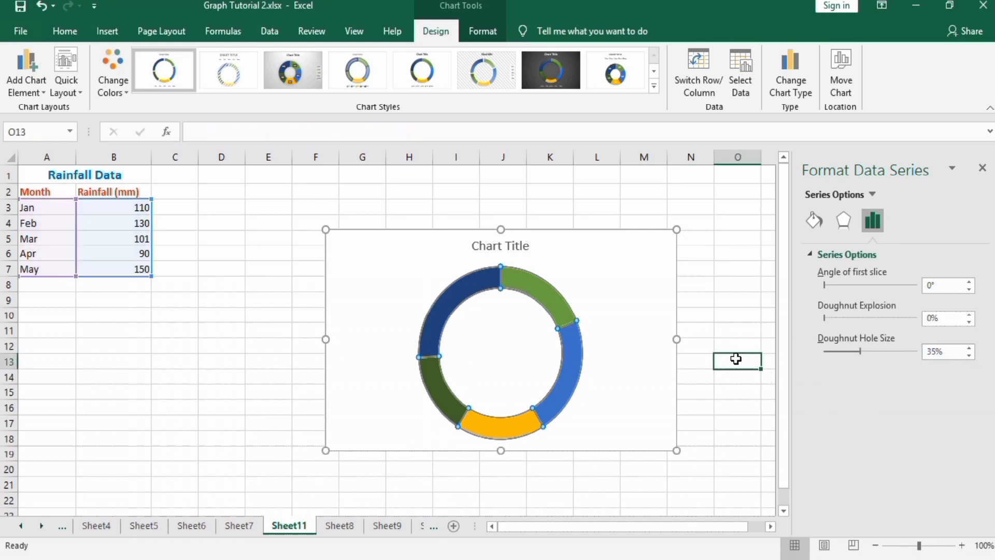
Apply the first Inner shadow preset (50% transparency, 5 pt blur, 4 pt distance) to the doughnut slices.
{"action": "left_click", "coordinate": [545, 306]}
{"action": "right_click", "coordinate": [546, 309]}
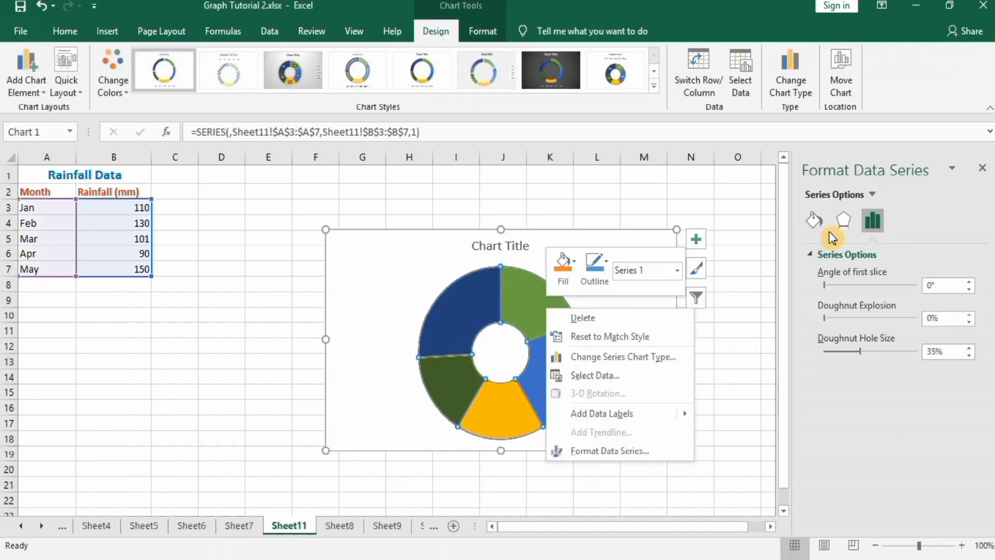
{"action": "left_click", "coordinate": [843, 216]}
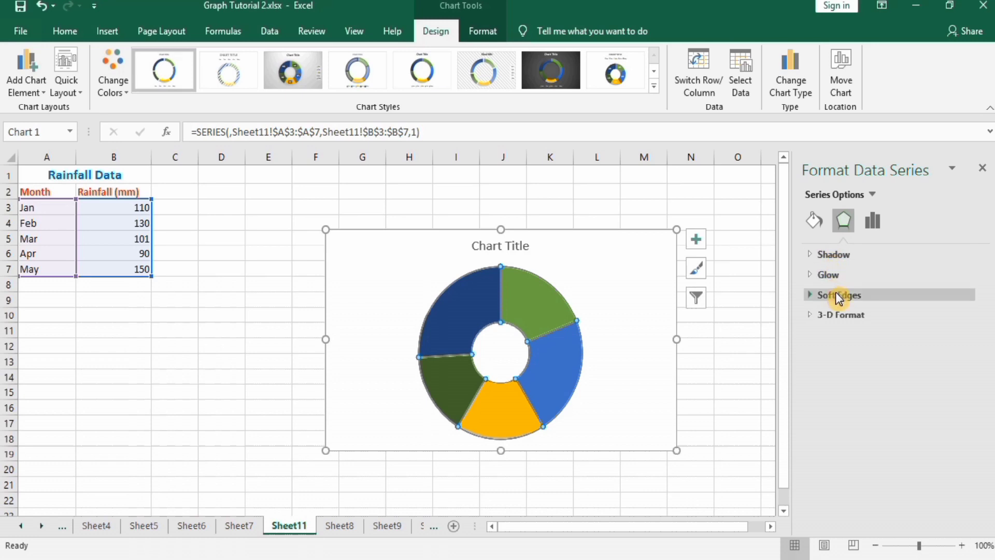
{"action": "left_click", "coordinate": [839, 254]}
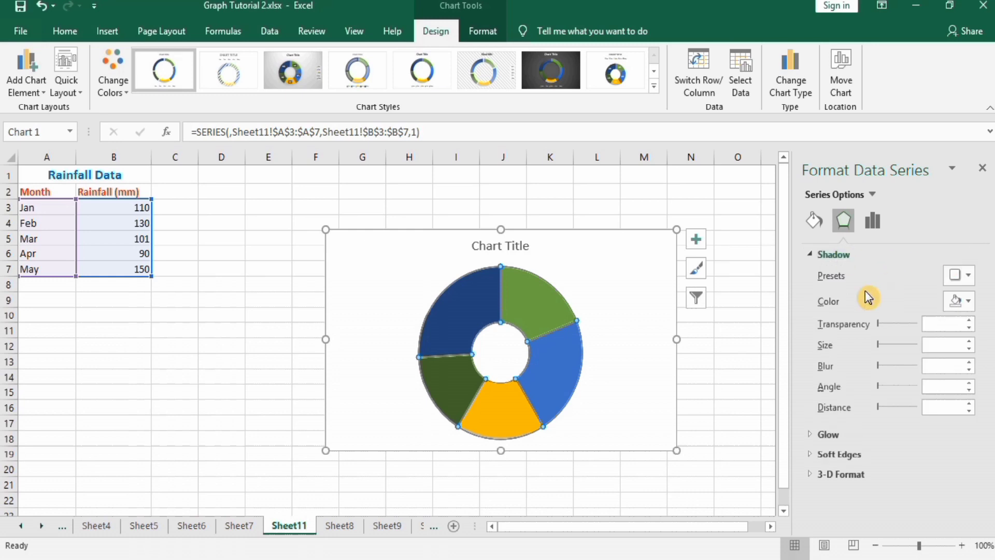
{"action": "left_click", "coordinate": [970, 273]}
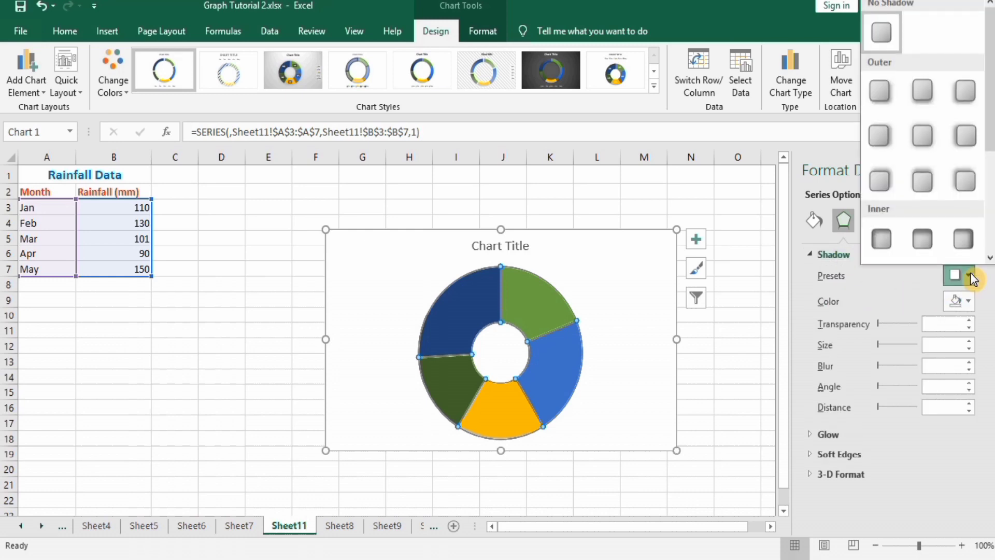
{"action": "left_click", "coordinate": [882, 245]}
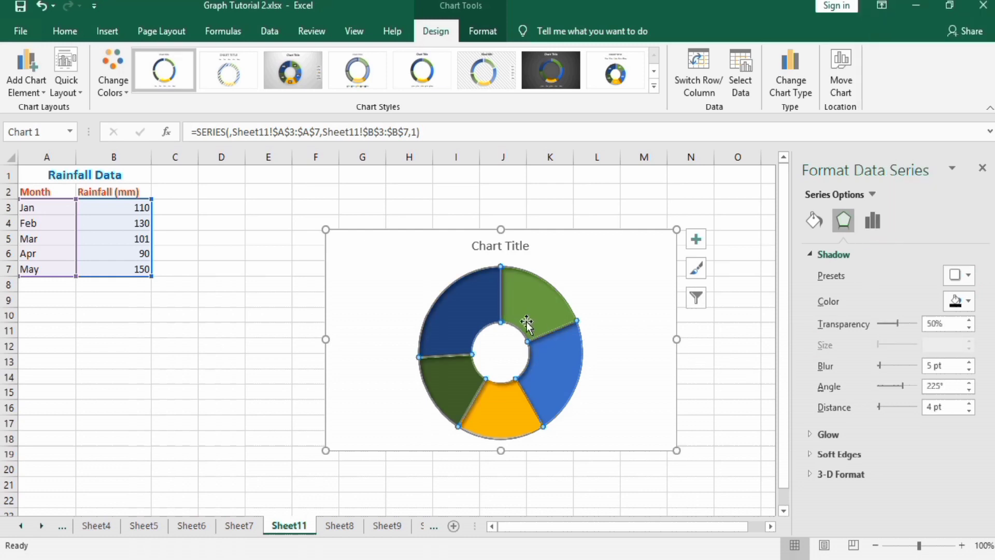
{"action": "mouse_move", "coordinate": [525, 322]}
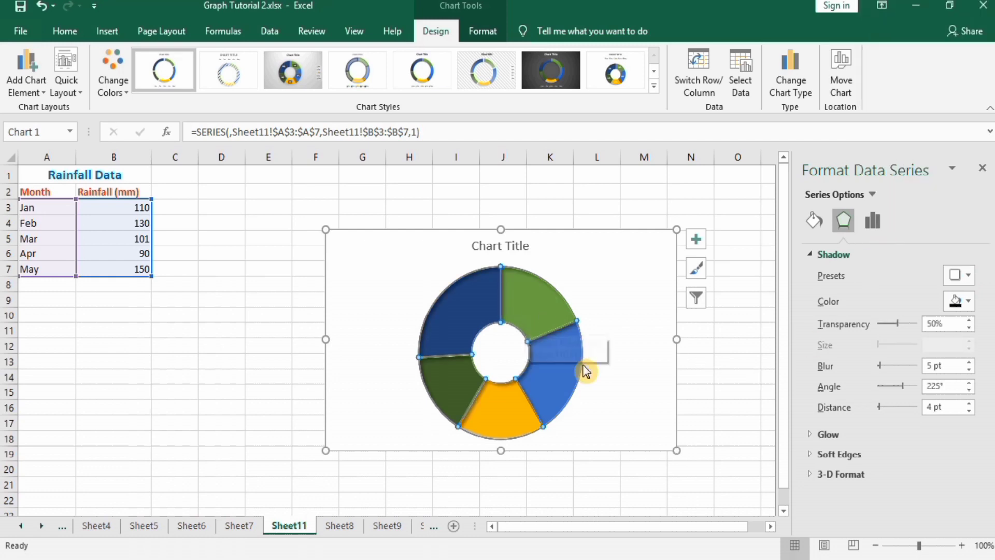
{"action": "left_click", "coordinate": [719, 372]}
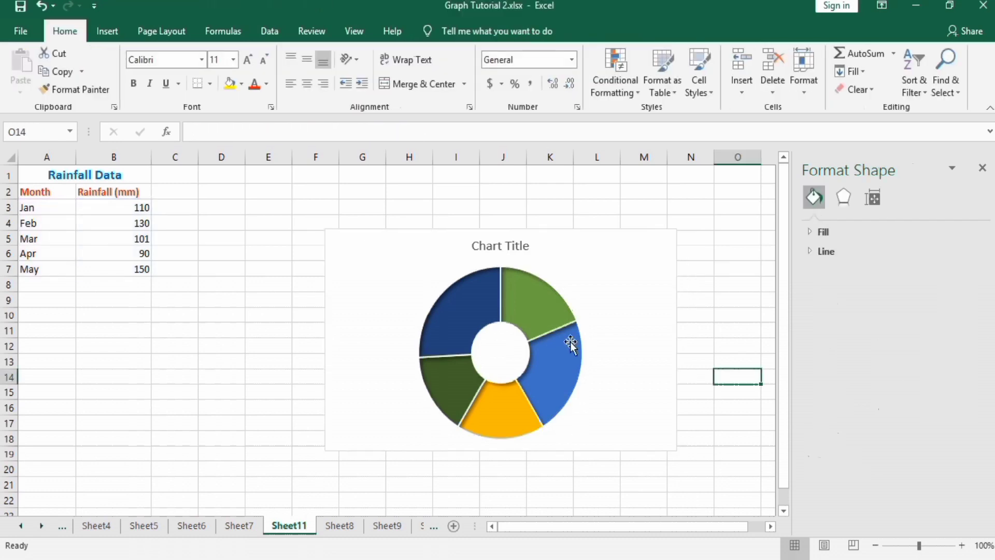
{"action": "left_click", "coordinate": [524, 310]}
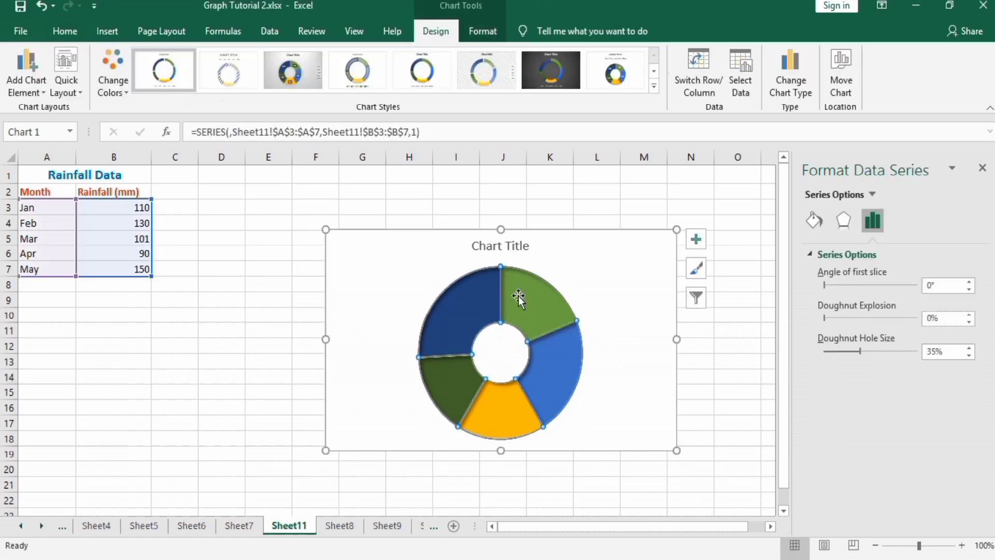
Add the rainfall data again as a second, inner ring and select that ring.
{"action": "mouse_move", "coordinate": [537, 302]}
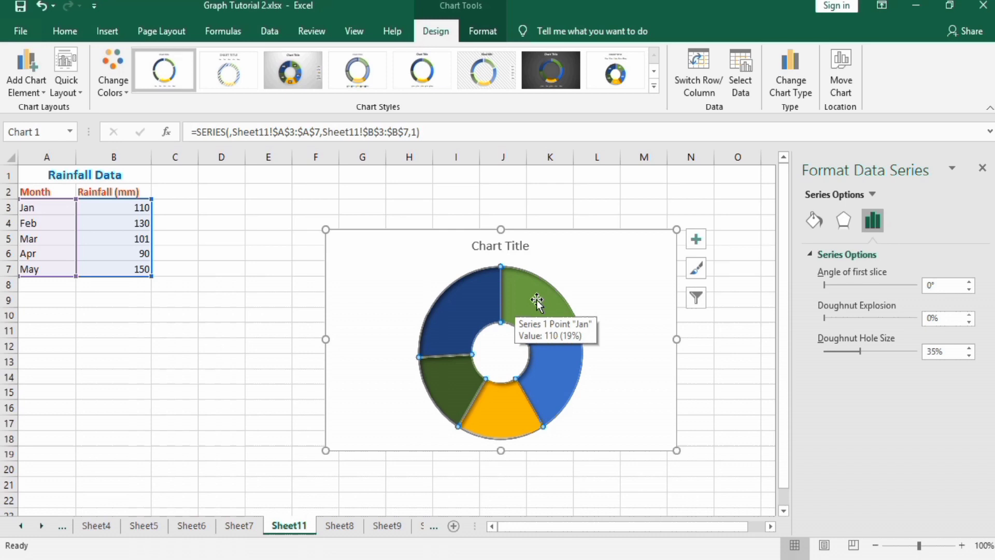
{"action": "key", "text": "ctrl+z"}
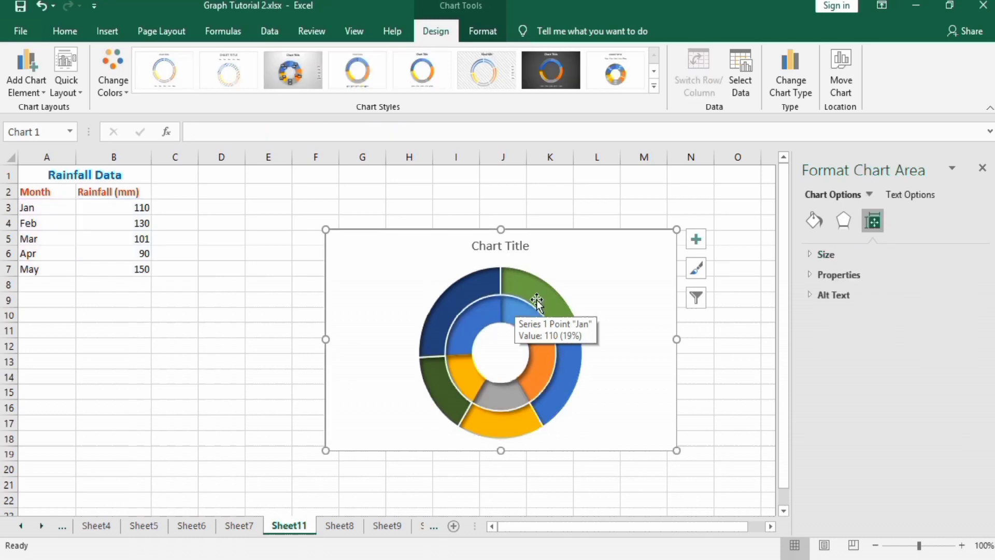
{"action": "left_click", "coordinate": [474, 312]}
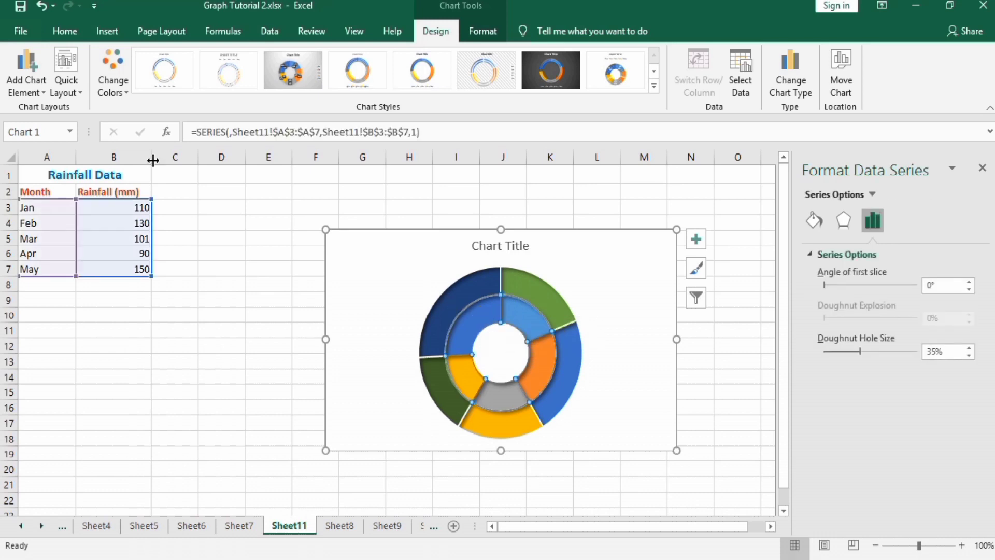
{"action": "left_click", "coordinate": [125, 91]}
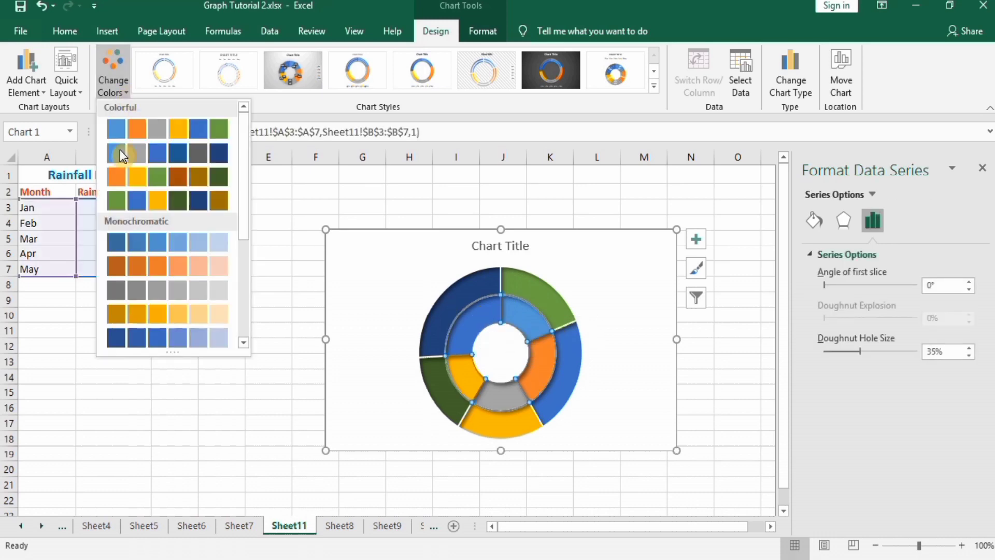
Recolour the inner ring with the matching palette and retitle the chart 'Rainfall Data'.
{"action": "left_click", "coordinate": [157, 200]}
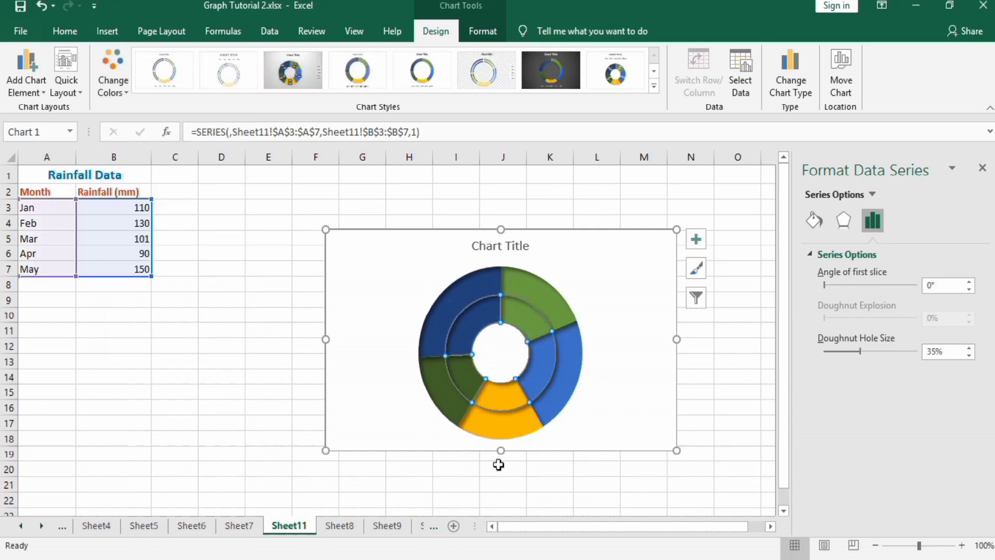
{"action": "left_click", "coordinate": [743, 325]}
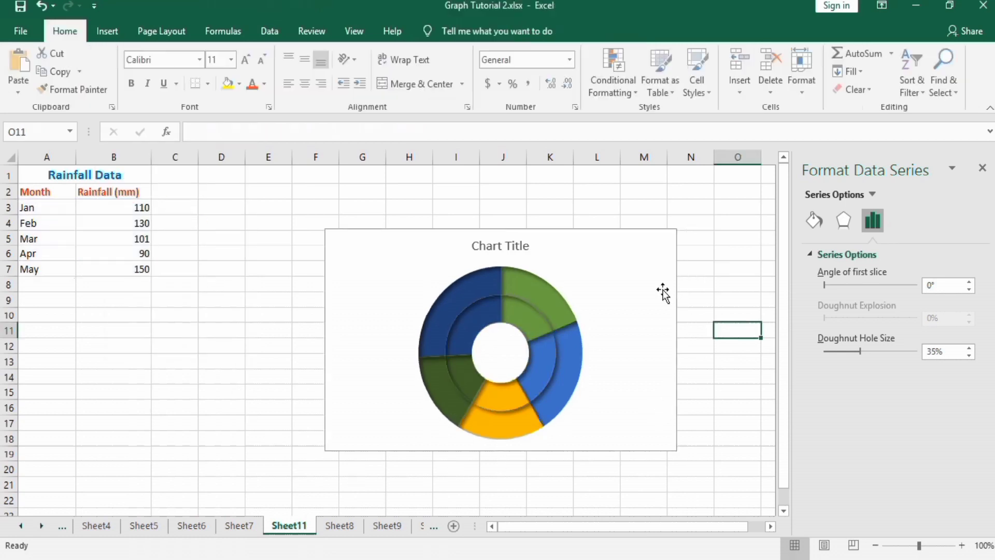
{"action": "left_click", "coordinate": [503, 244]}
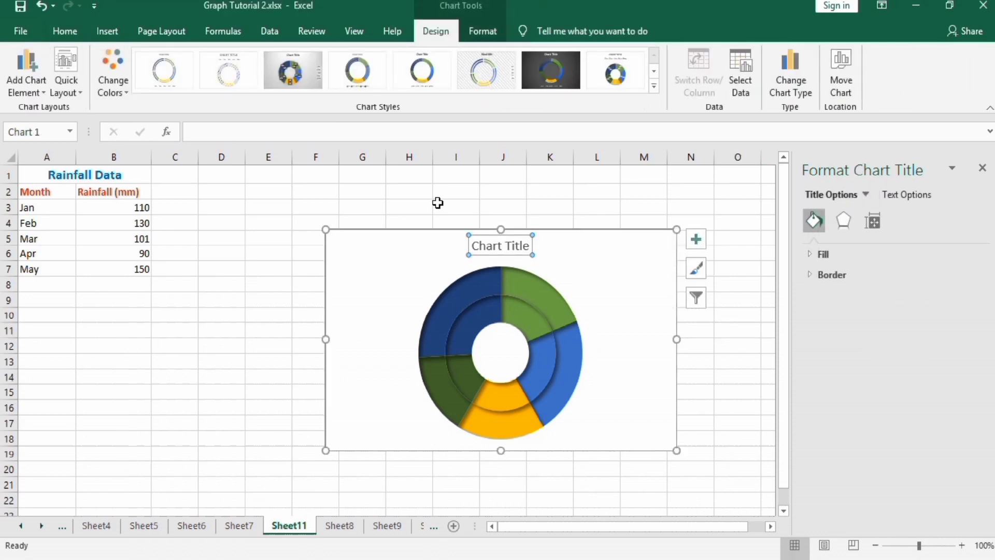
{"action": "left_click", "coordinate": [331, 131]}
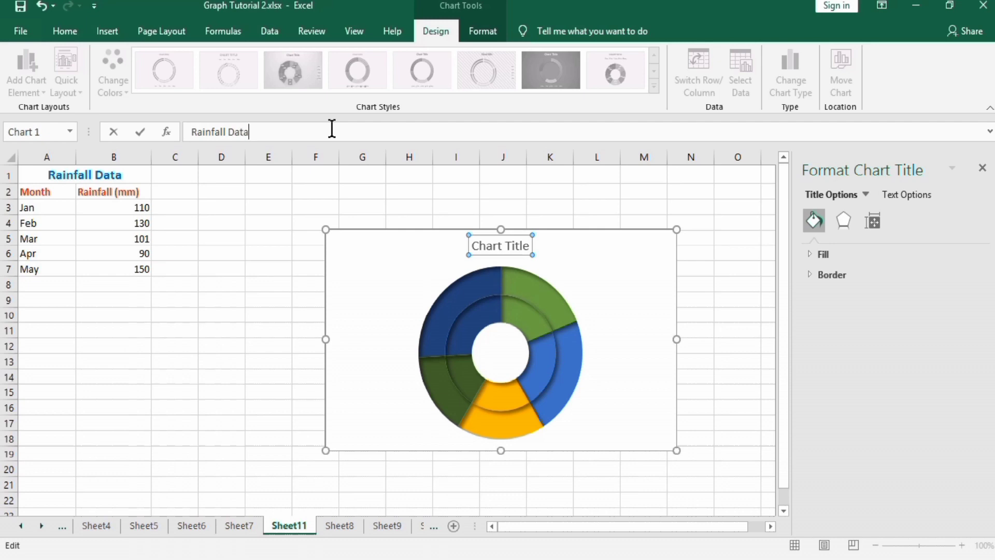
{"action": "key", "text": "Return"}
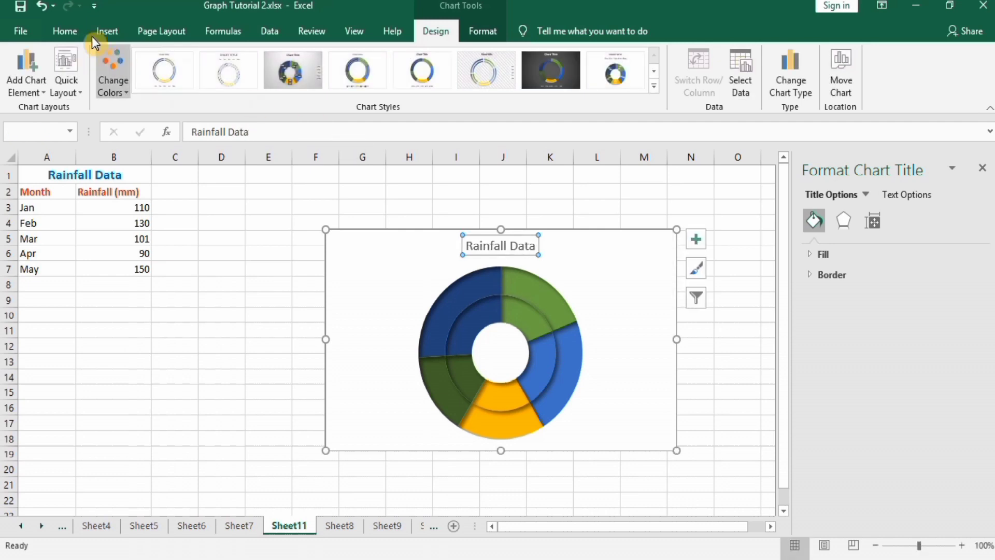
Format the 'Rainfall Data' title in black, bold, at 20 pt.
{"action": "left_click", "coordinate": [76, 37]}
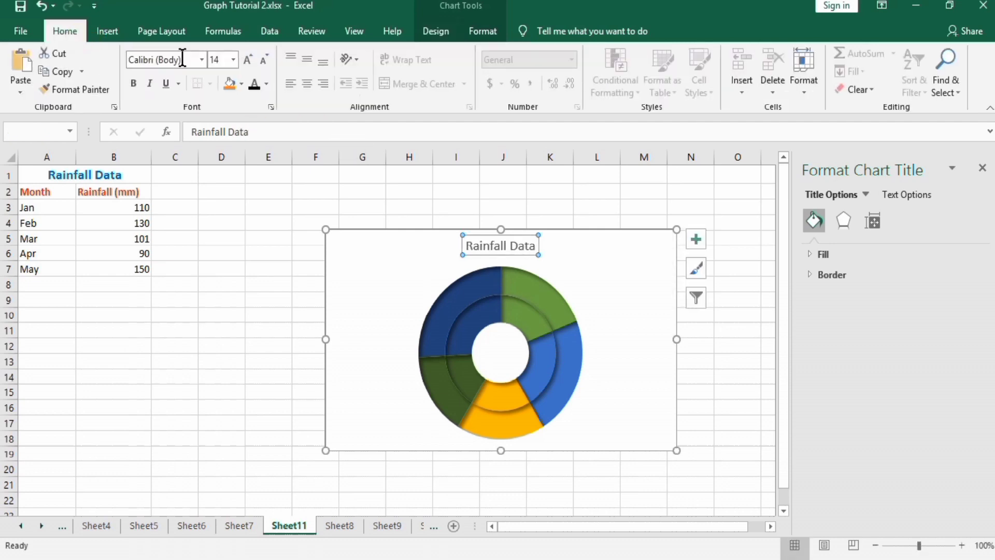
{"action": "left_click", "coordinate": [254, 88]}
{"action": "left_click", "coordinate": [132, 88]}
{"action": "left_click", "coordinate": [234, 59]}
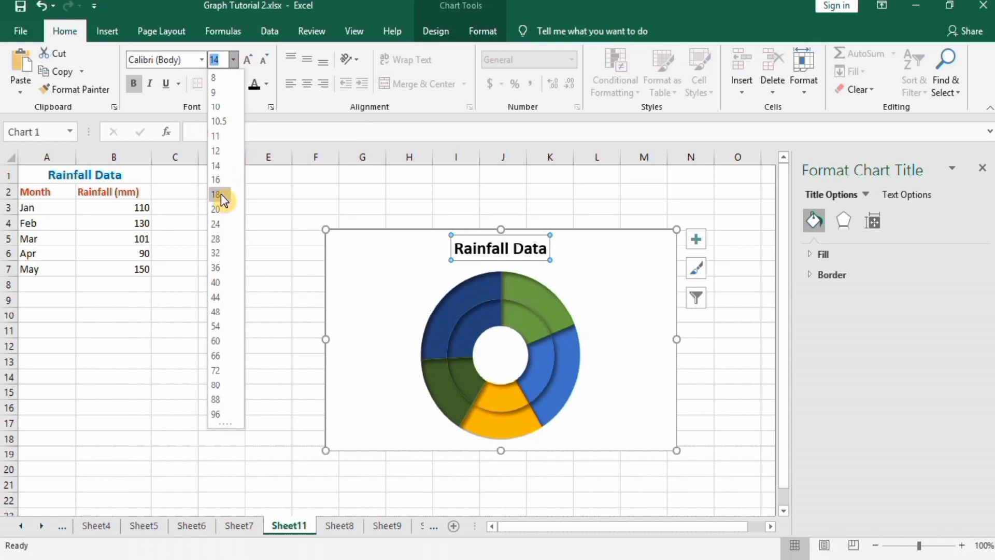
{"action": "left_click", "coordinate": [216, 209]}
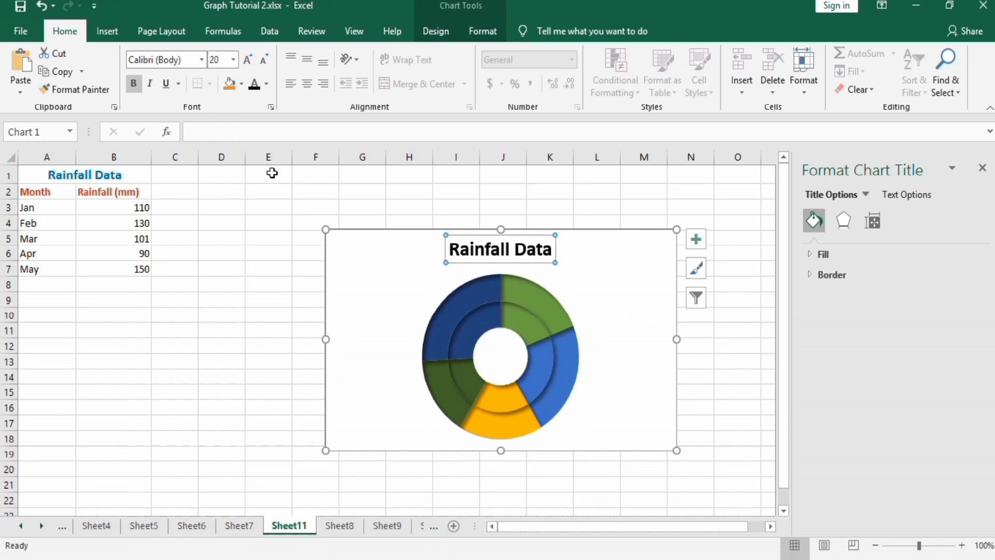
{"action": "left_click", "coordinate": [230, 347]}
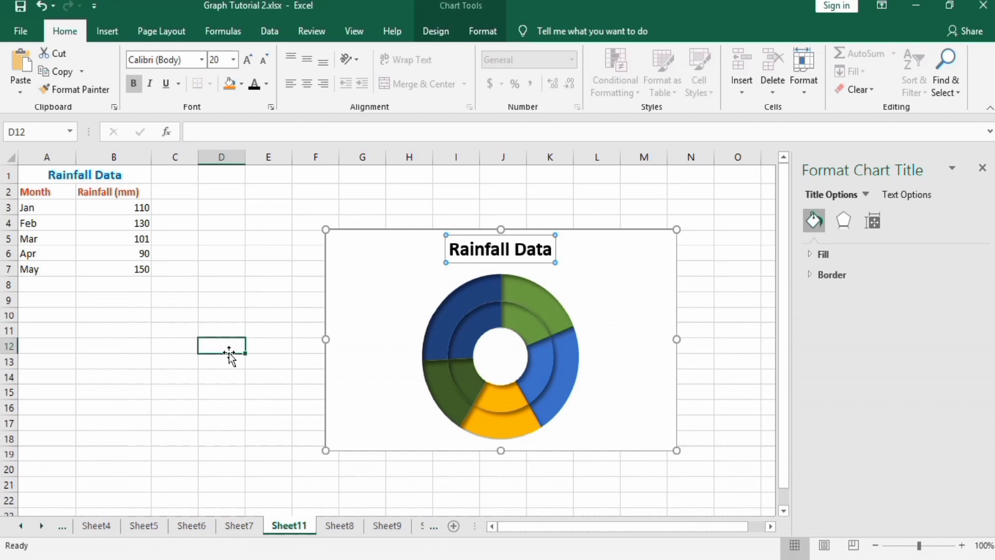
Enlarge the chart by stretching it taller at top and bottom and wider on both sides.
{"action": "left_click", "coordinate": [647, 424]}
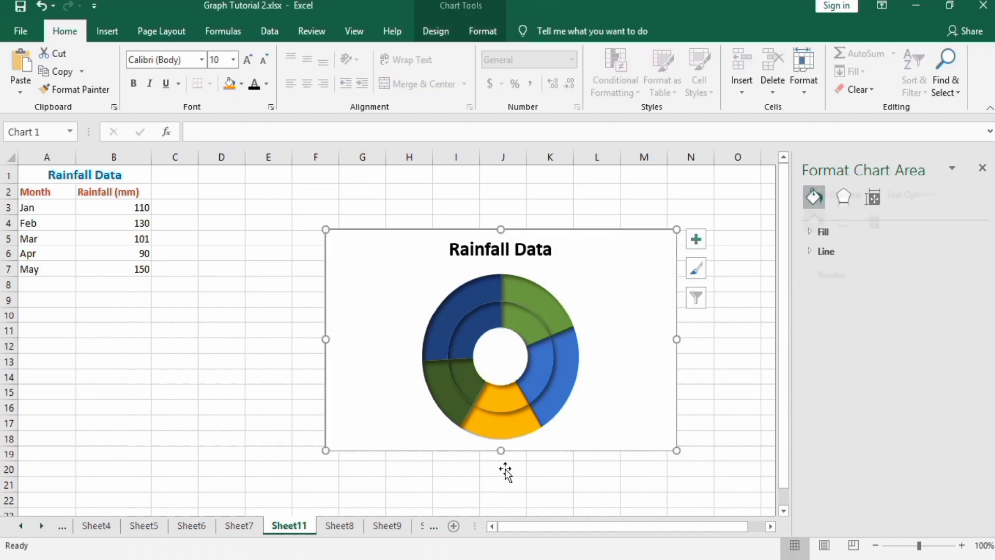
{"action": "left_click_drag", "start_coordinate": [501, 455], "coordinate": [506, 495]}
{"action": "left_click_drag", "start_coordinate": [676, 365], "coordinate": [708, 362]}
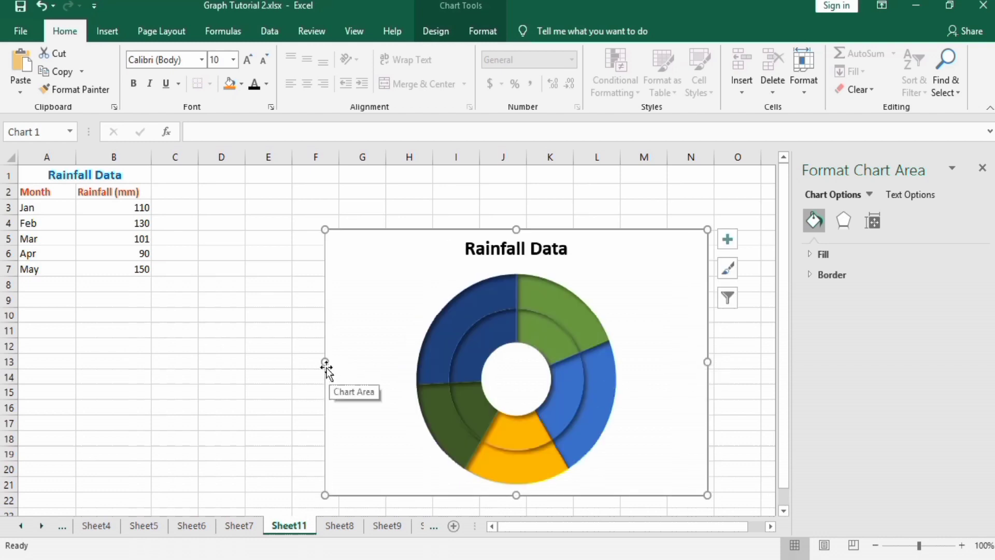
{"action": "left_click_drag", "start_coordinate": [325, 362], "coordinate": [305, 362]}
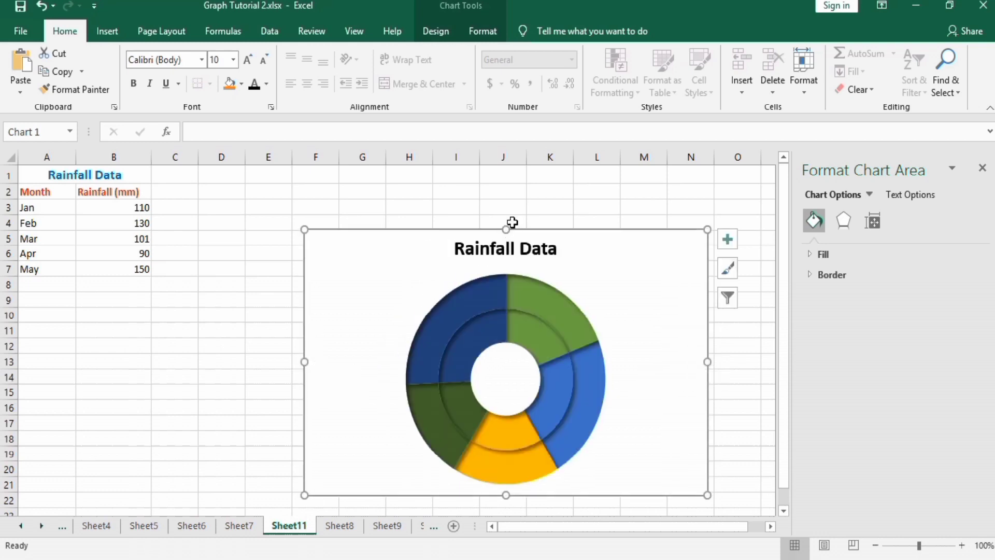
{"action": "left_click_drag", "start_coordinate": [506, 223], "coordinate": [506, 209]}
Add value data labels (110, 130, 101, 90, 150) to both the outer and inner rings.
{"action": "left_click", "coordinate": [568, 284]}
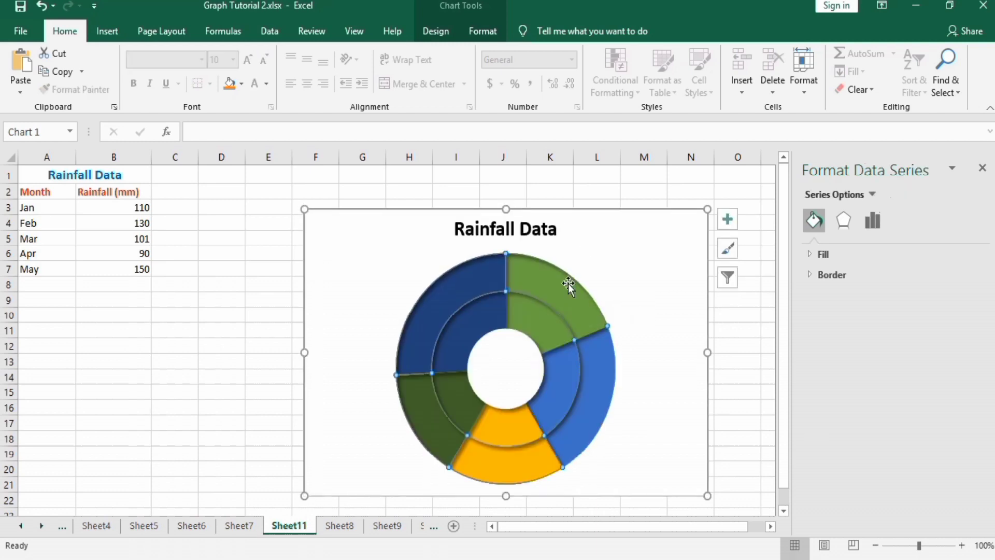
{"action": "left_click", "coordinate": [730, 216]}
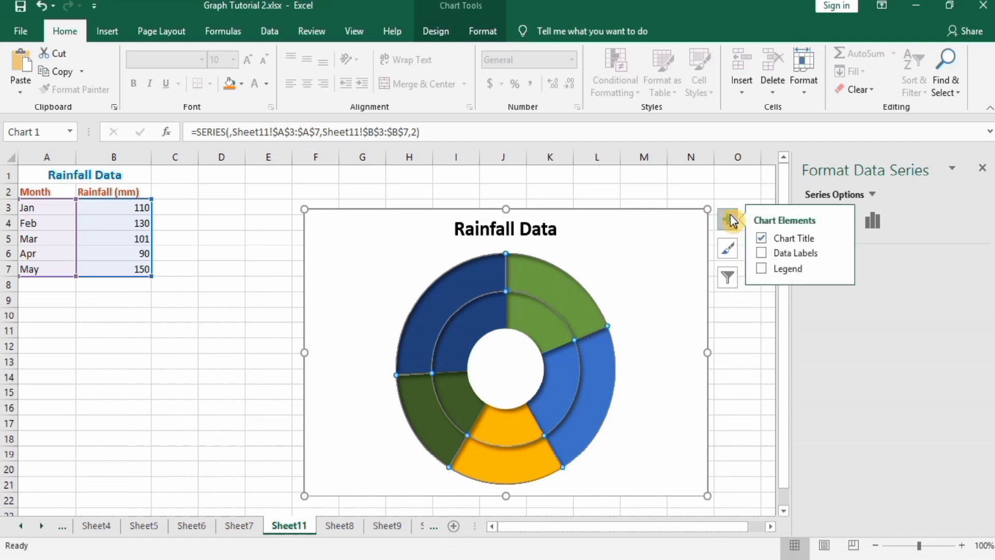
{"action": "left_click", "coordinate": [763, 254]}
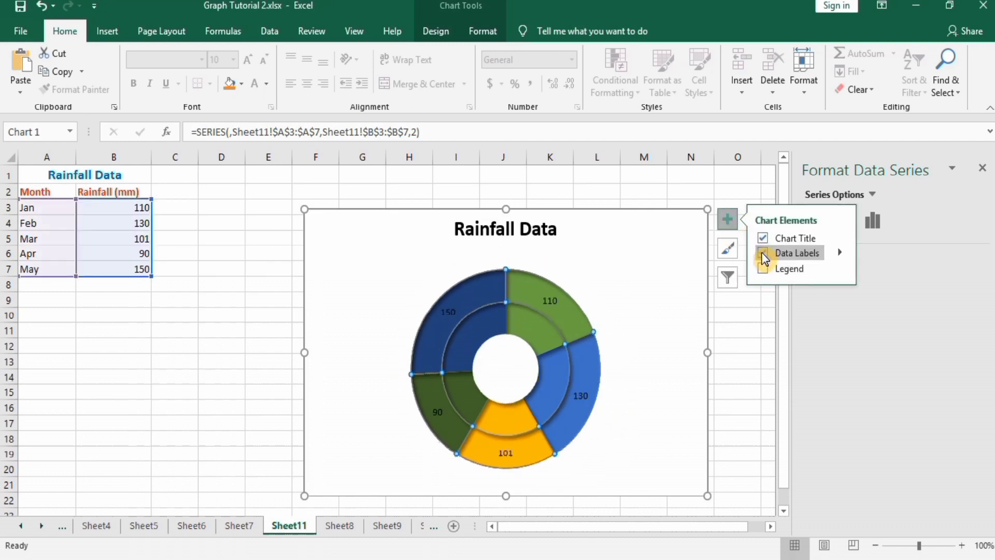
{"action": "left_click", "coordinate": [531, 328]}
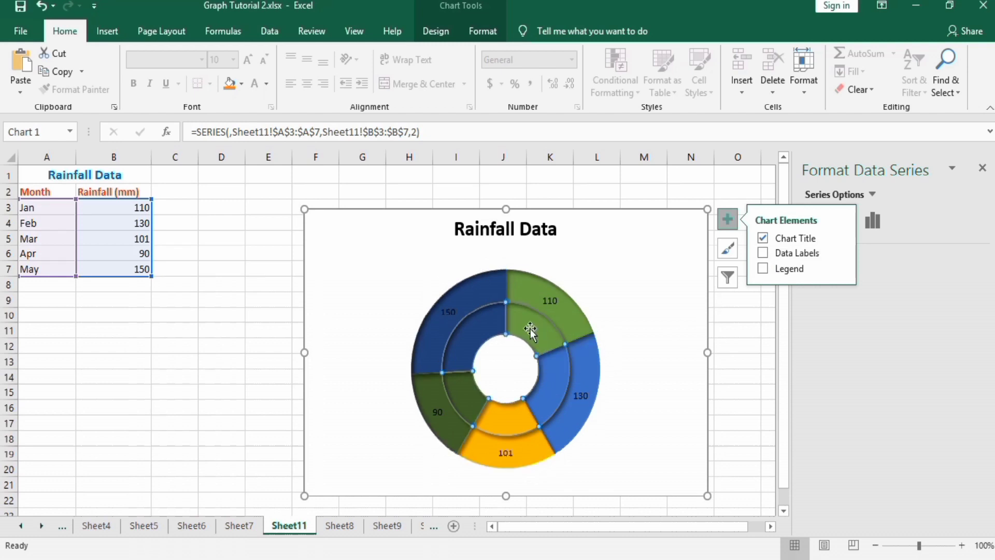
{"action": "left_click", "coordinate": [763, 253]}
{"action": "left_click", "coordinate": [746, 381]}
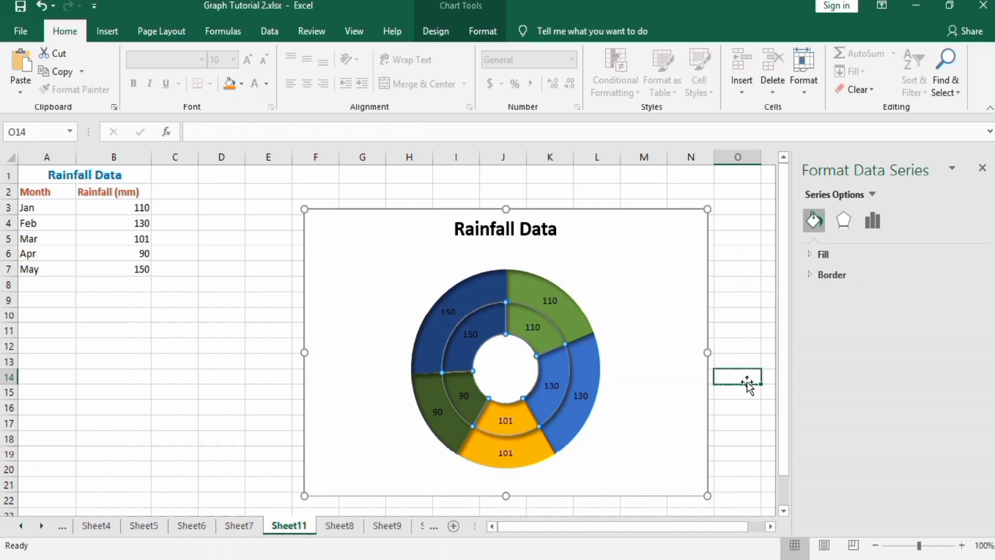
{"action": "left_click", "coordinate": [549, 303]}
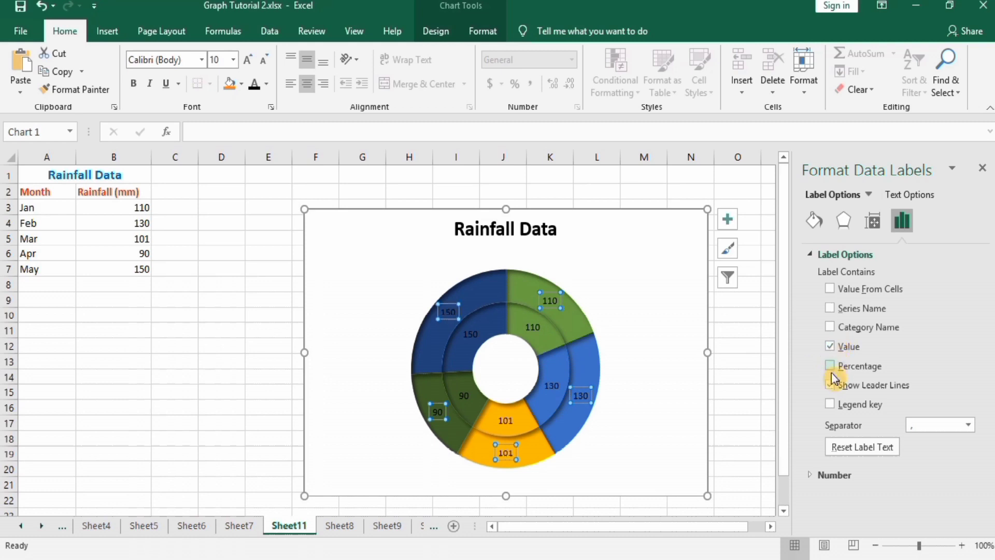
Change the outer ring's data labels from rainfall values to the month names Jan–May.
{"action": "left_click", "coordinate": [830, 386]}
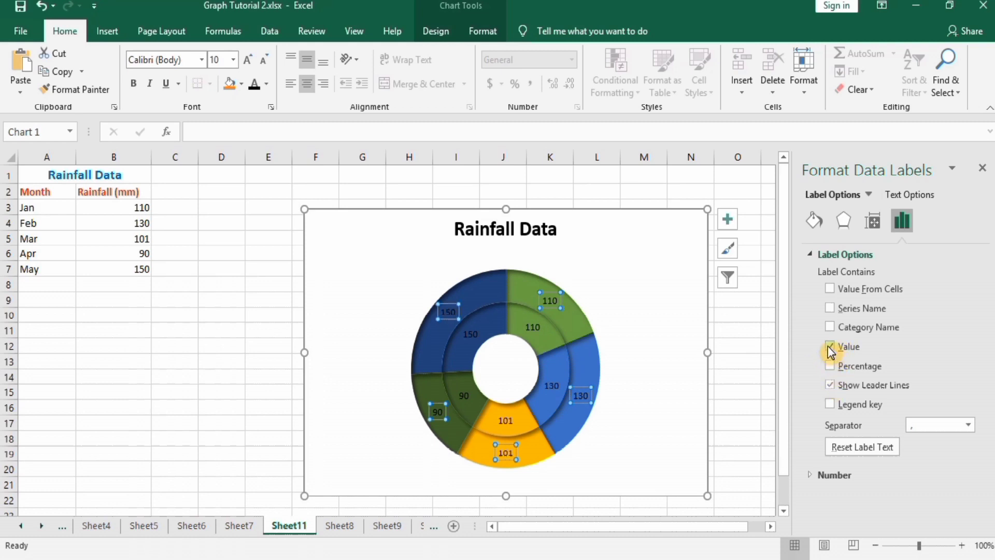
{"action": "left_click", "coordinate": [830, 347]}
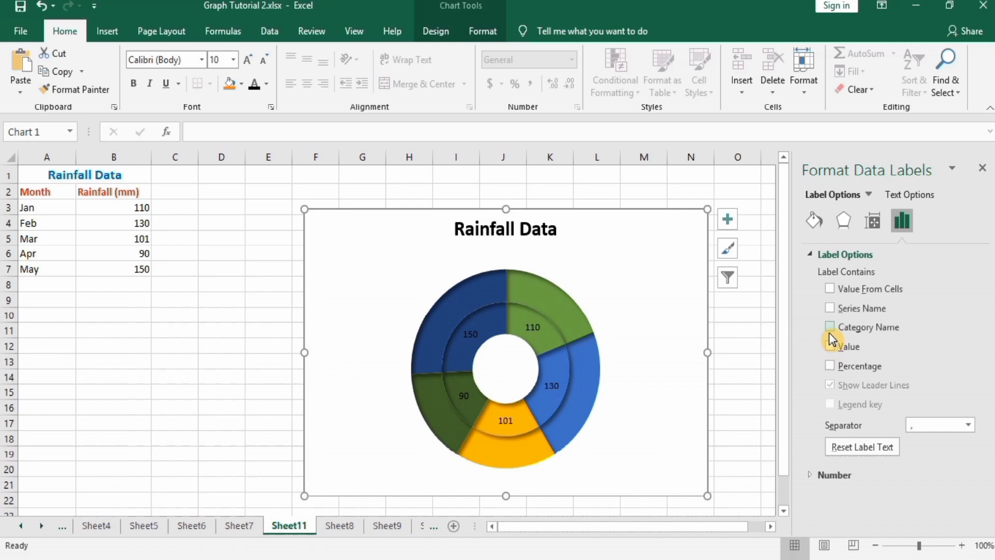
{"action": "left_click", "coordinate": [830, 329]}
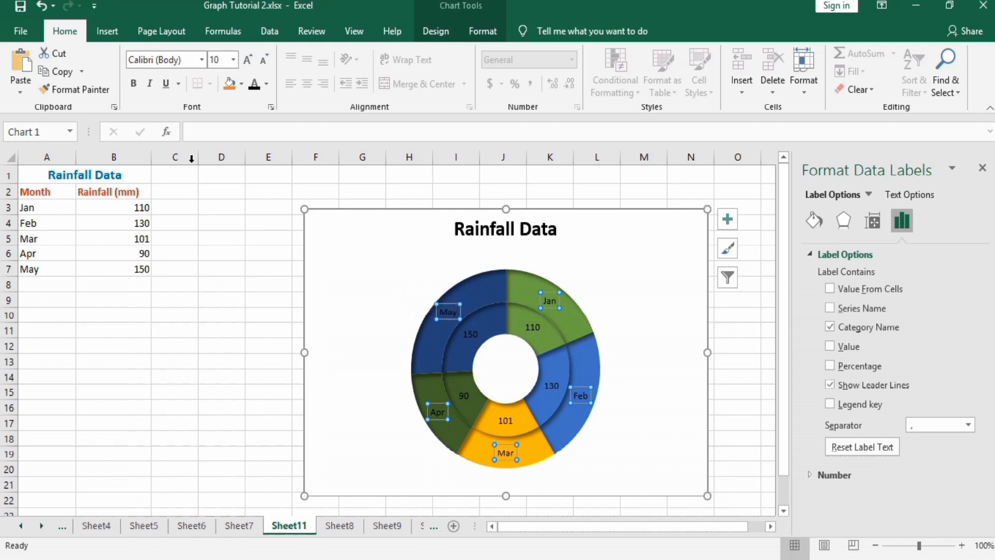
Give the outer ring's month labels the font colour, bold and 12 pt size.
{"action": "left_click", "coordinate": [254, 89]}
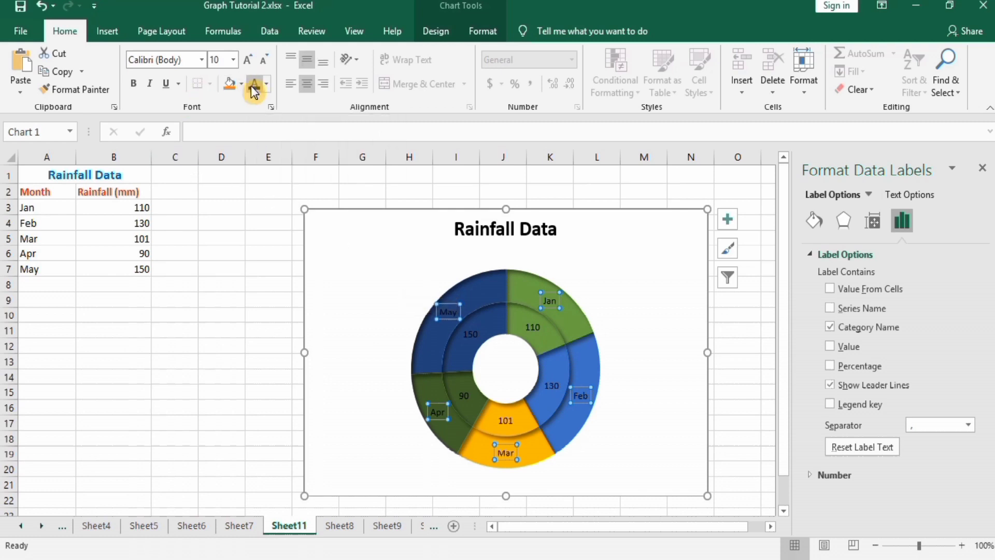
{"action": "left_click", "coordinate": [131, 91]}
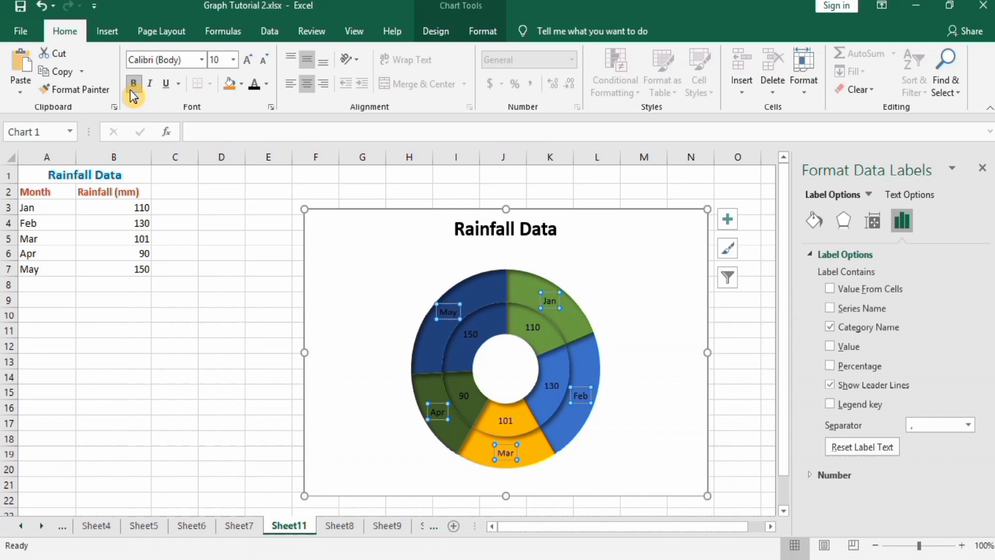
{"action": "left_click", "coordinate": [234, 60]}
{"action": "left_click", "coordinate": [219, 149]}
Set the inner ring's rainfall value labels to 12 pt to match the month labels.
{"action": "left_click", "coordinate": [466, 394]}
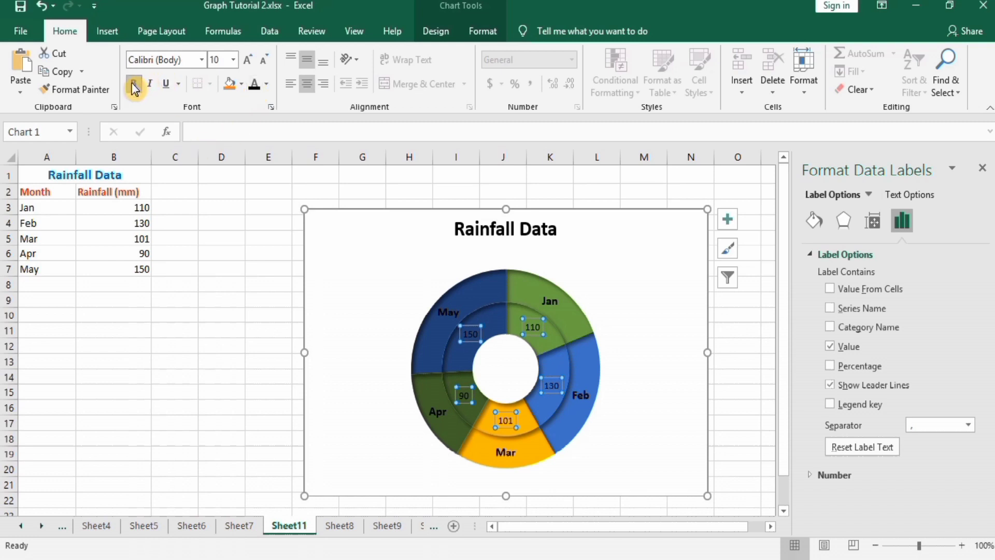
{"action": "left_click", "coordinate": [233, 60]}
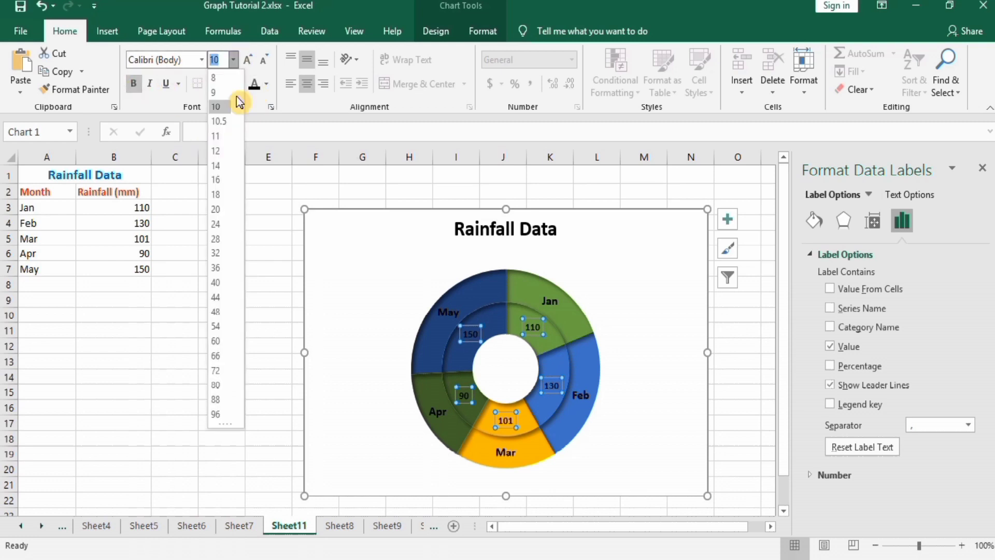
{"action": "left_click", "coordinate": [222, 151]}
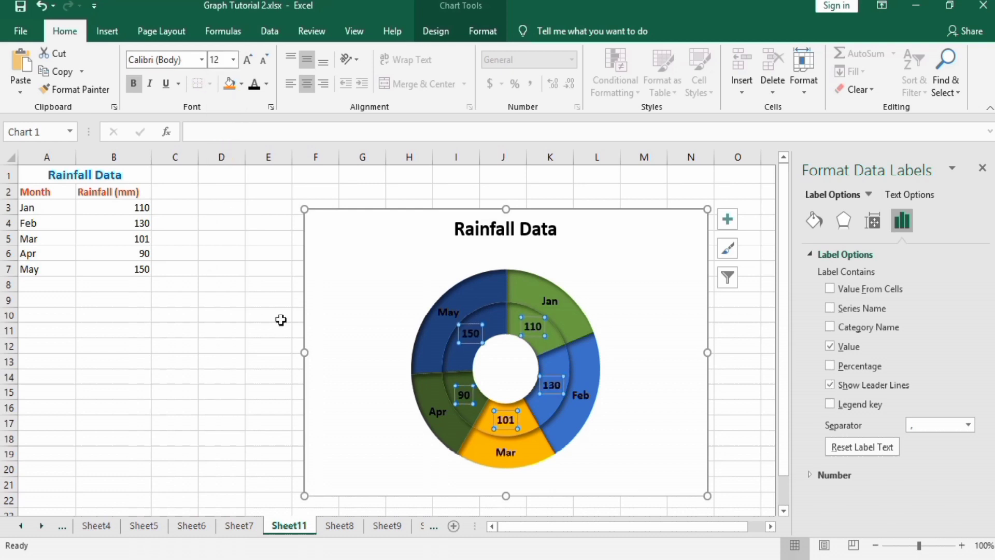
{"action": "left_click", "coordinate": [639, 282]}
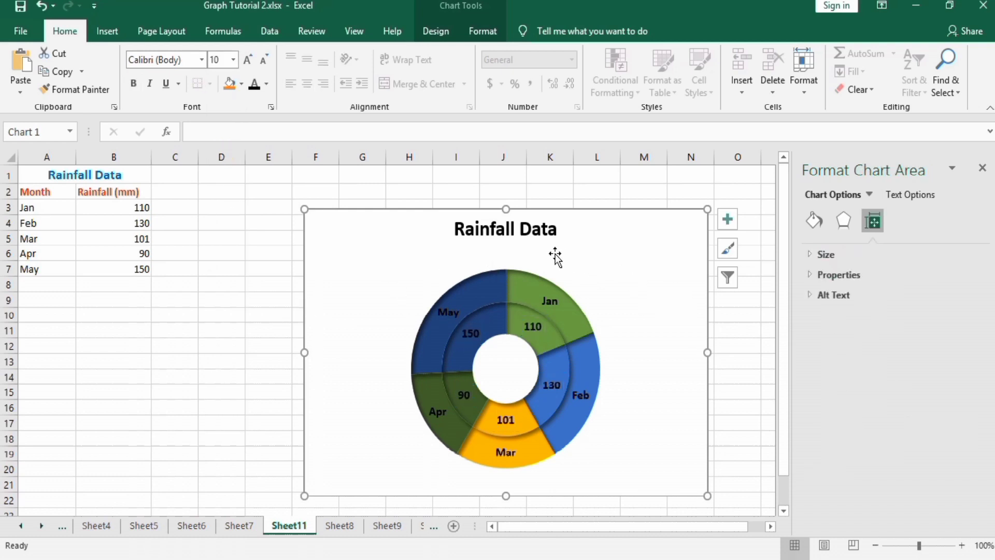